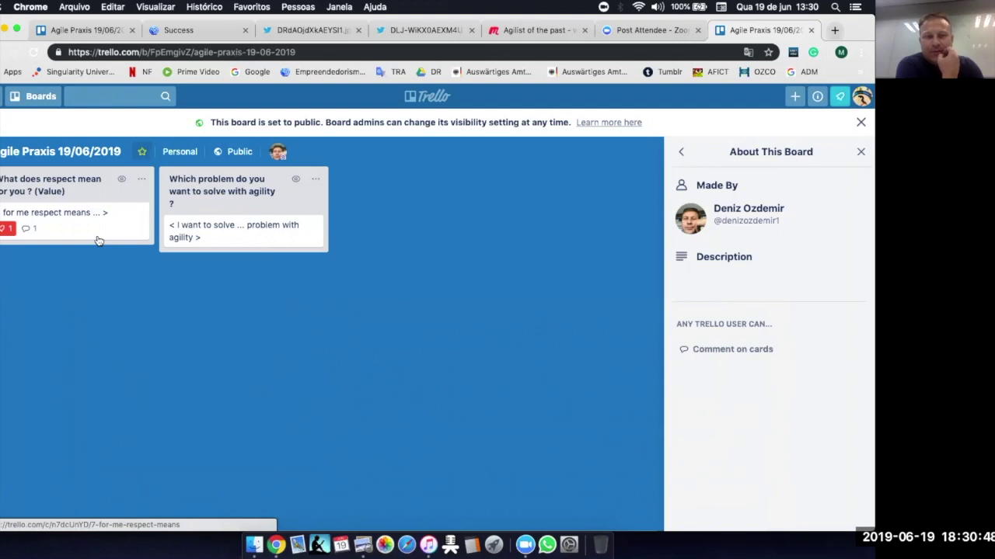
# Step: Open the "< for me respect means ... >" card and read through the existing comment about accepting the other
pyautogui.click(29, 233)
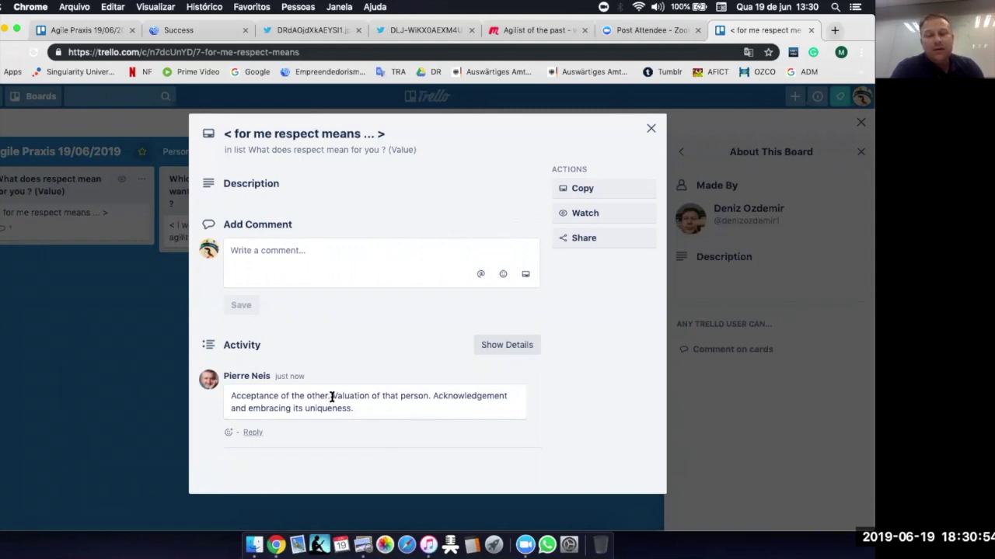
pyautogui.moveTo(331, 396); pyautogui.dragTo(433, 395)
pyautogui.click(433, 395)
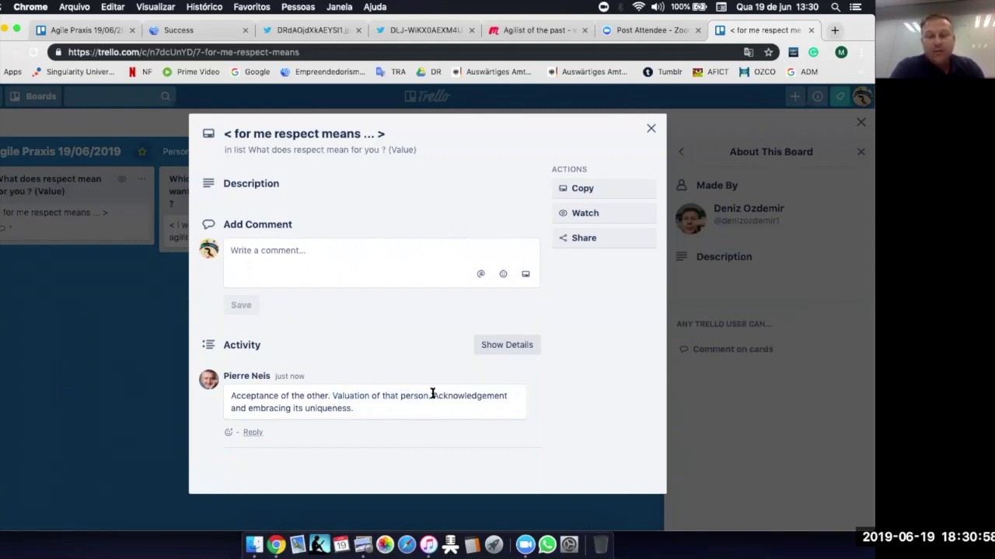
pyautogui.moveTo(432, 395); pyautogui.dragTo(443, 409)
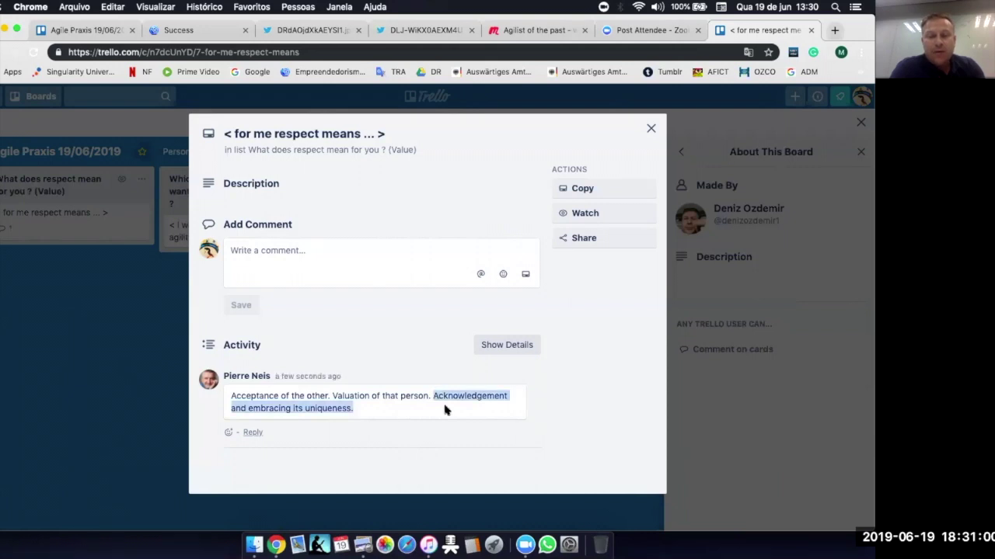
pyautogui.click(387, 414)
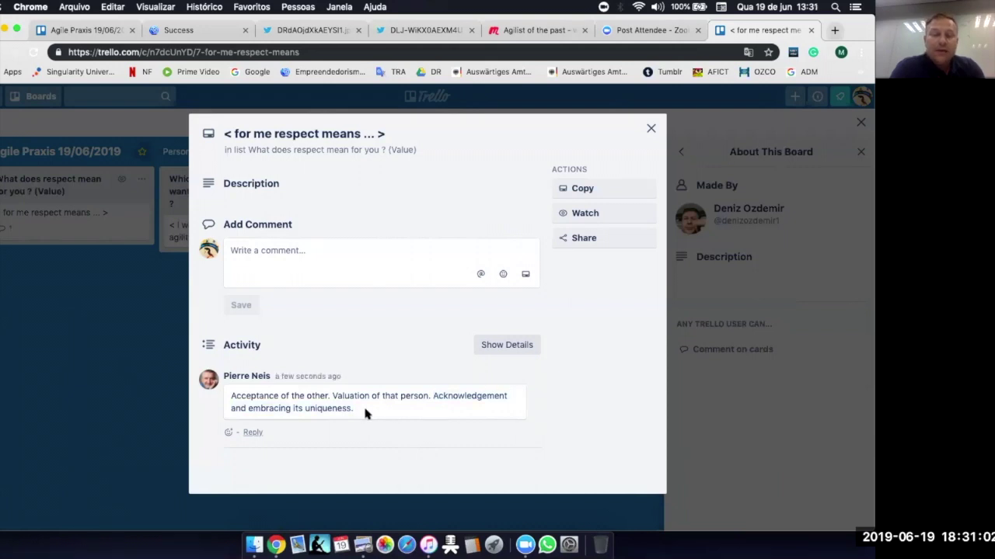
pyautogui.moveTo(353, 408); pyautogui.dragTo(231, 395)
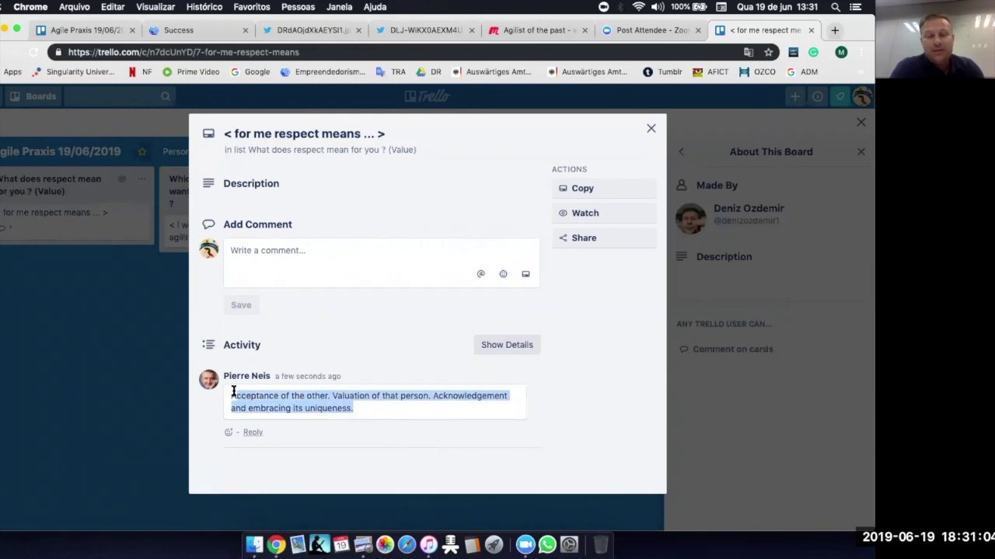
pyautogui.click(231, 396)
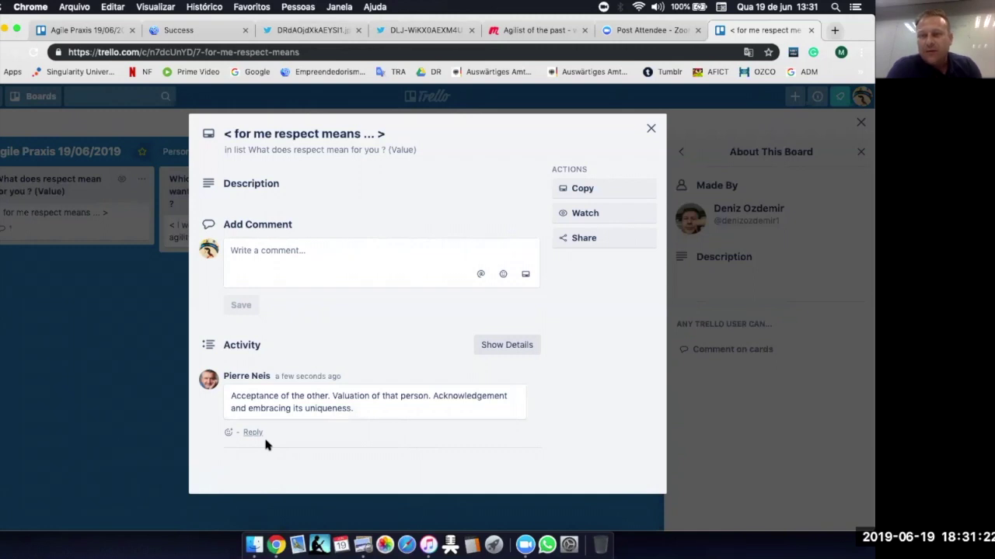
# Step: Start a new comment with the participant's first name and a colon, followed by "Try to understand the situation of the others and try also"
pyautogui.click(275, 254)
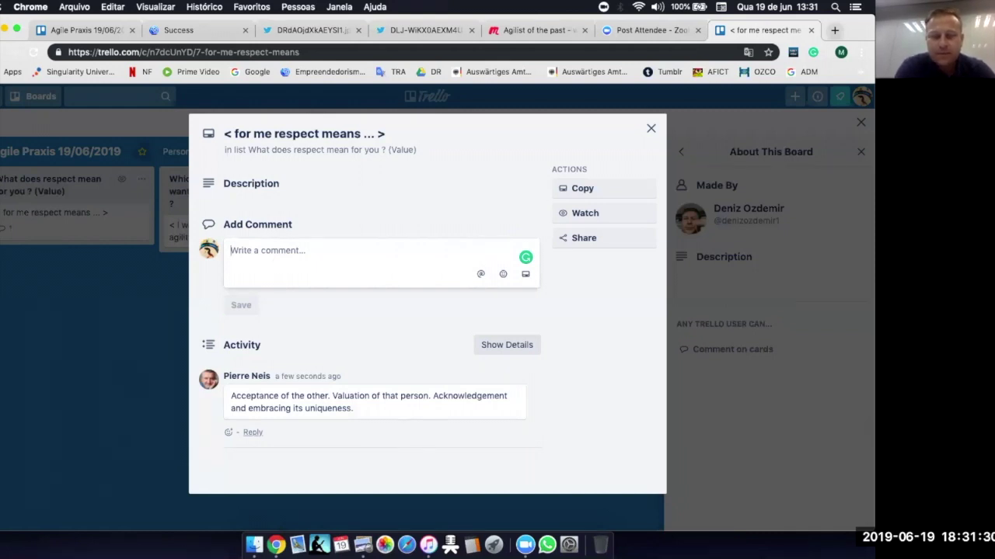
pyautogui.write('Jerusa')
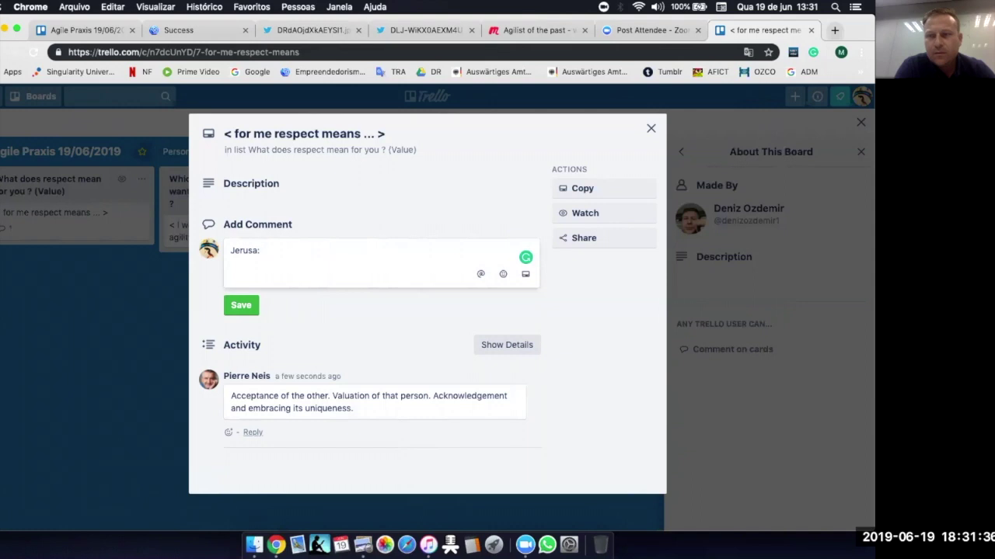
pyautogui.write(': Try to under')
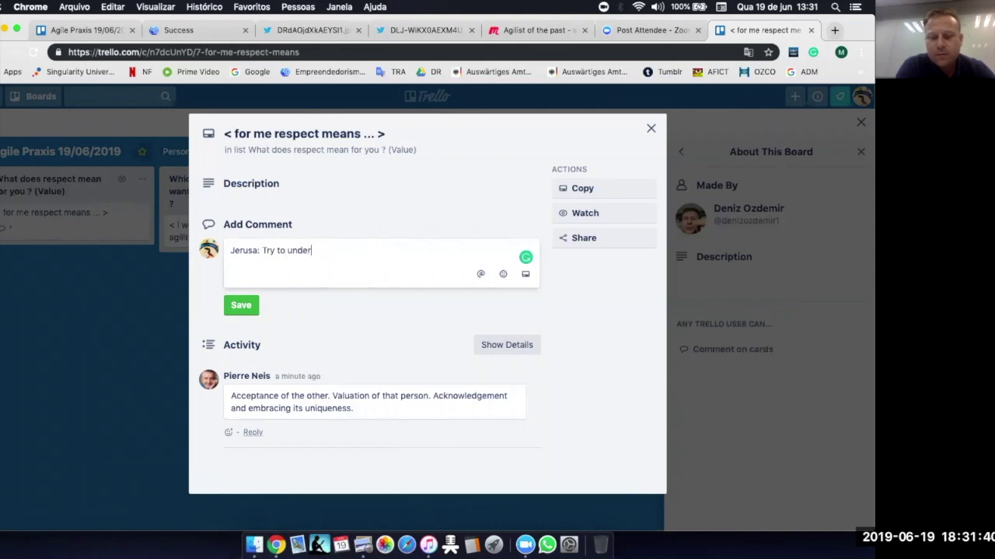
pyautogui.write('stand the situation of t')
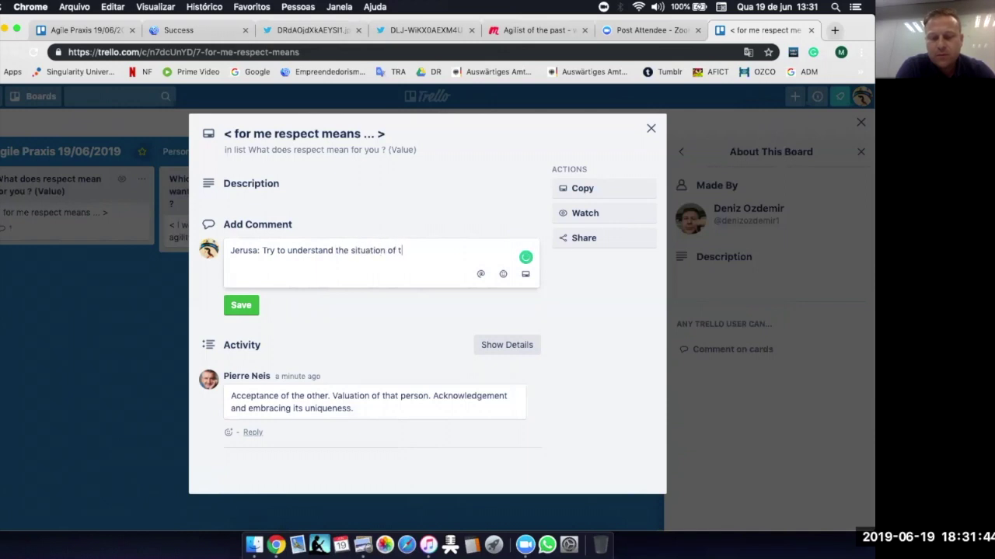
pyautogui.write('he others and try also ')
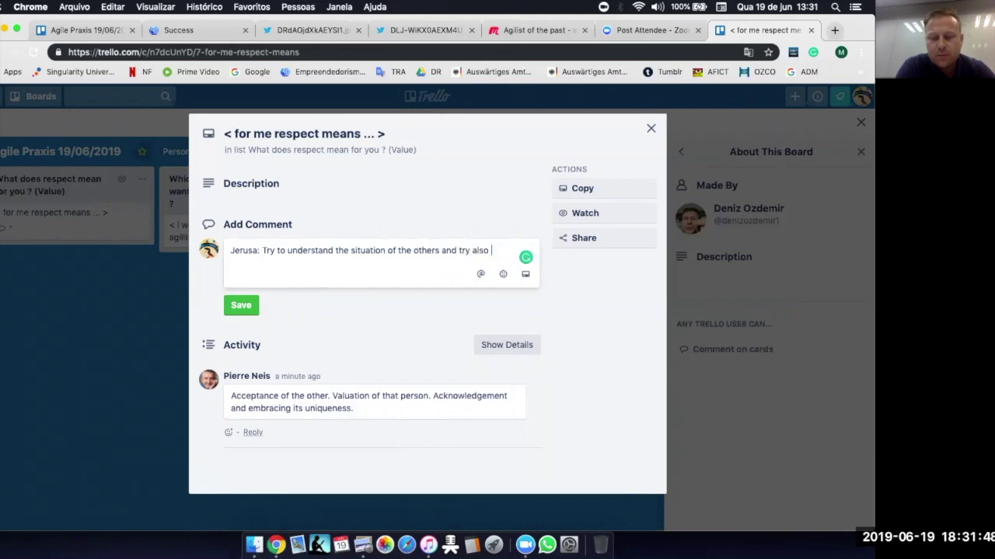
# Step: Continue the comment with "to understand the limits beween what you want and also what the other want..."
pyautogui.write('to understa')
pyautogui.write('nd the l')
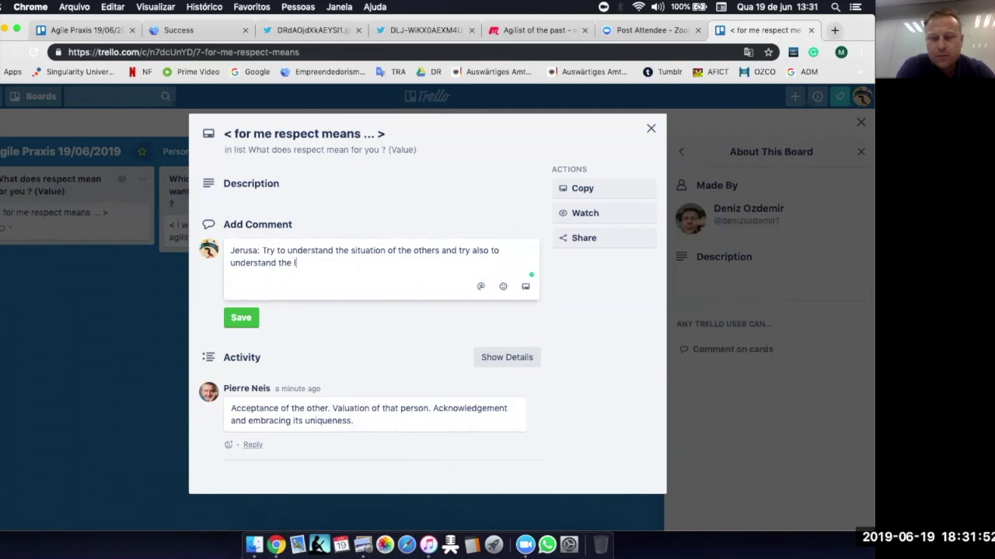
pyautogui.write('imits beween e')
pyautogui.press('BackSpace')
pyautogui.write('w')
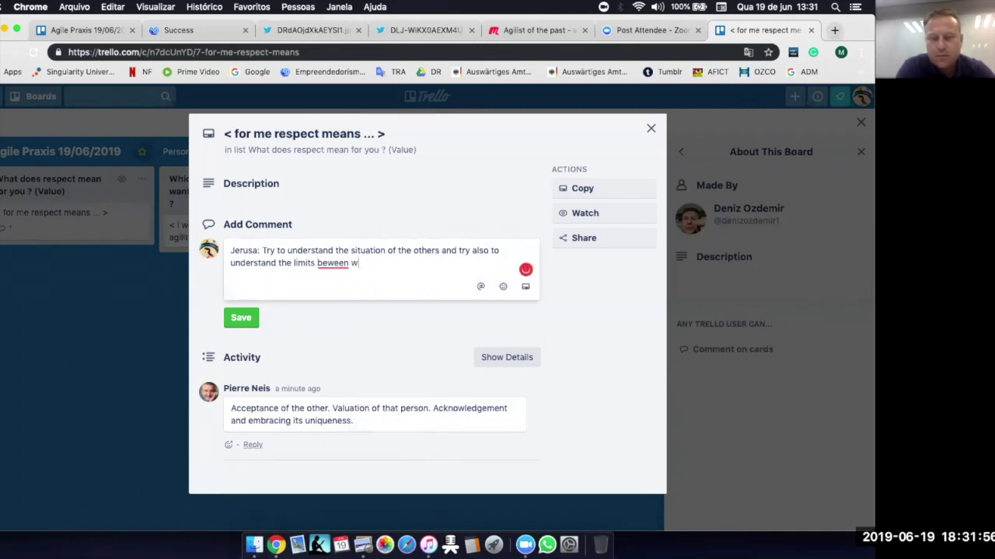
pyautogui.write('hat you want')
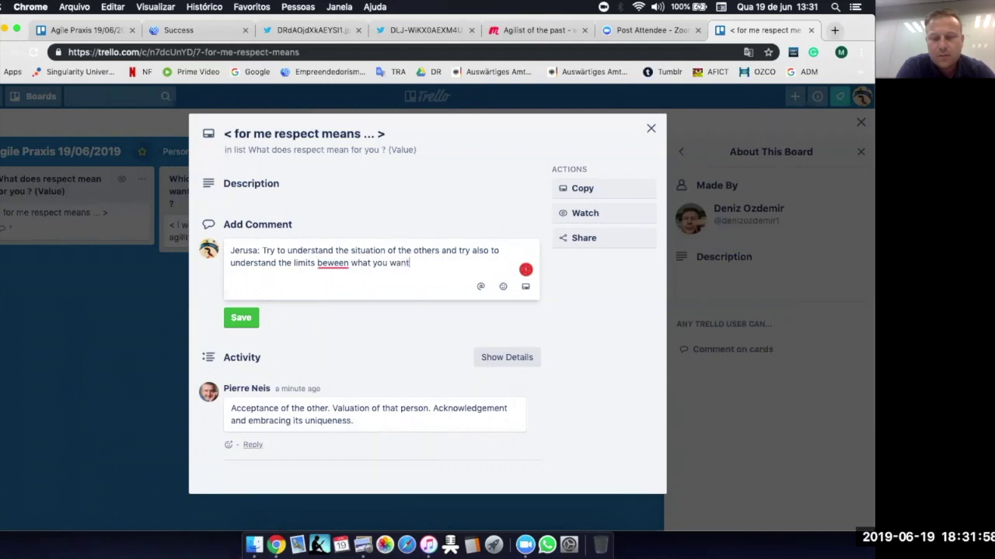
pyautogui.write(' and also wh')
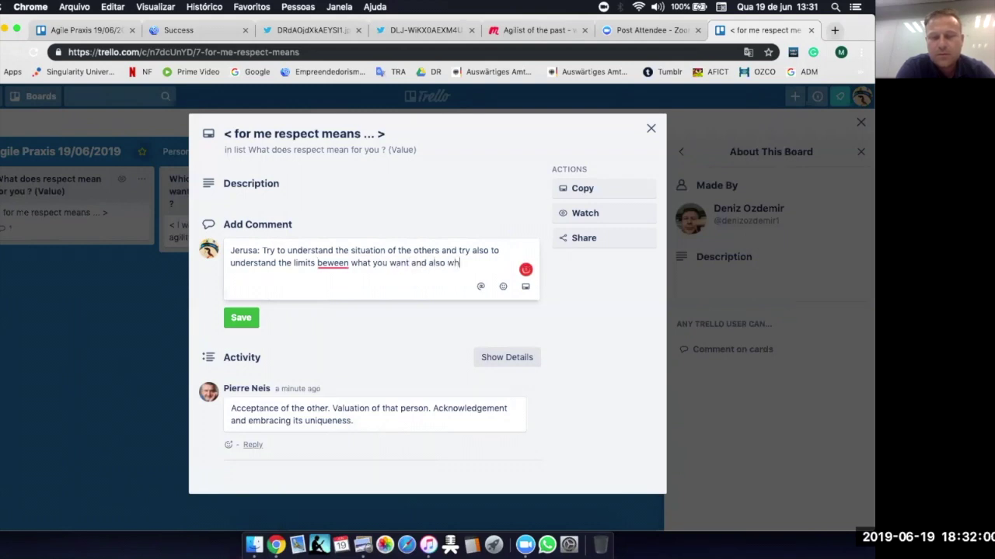
pyautogui.write('at the other wa')
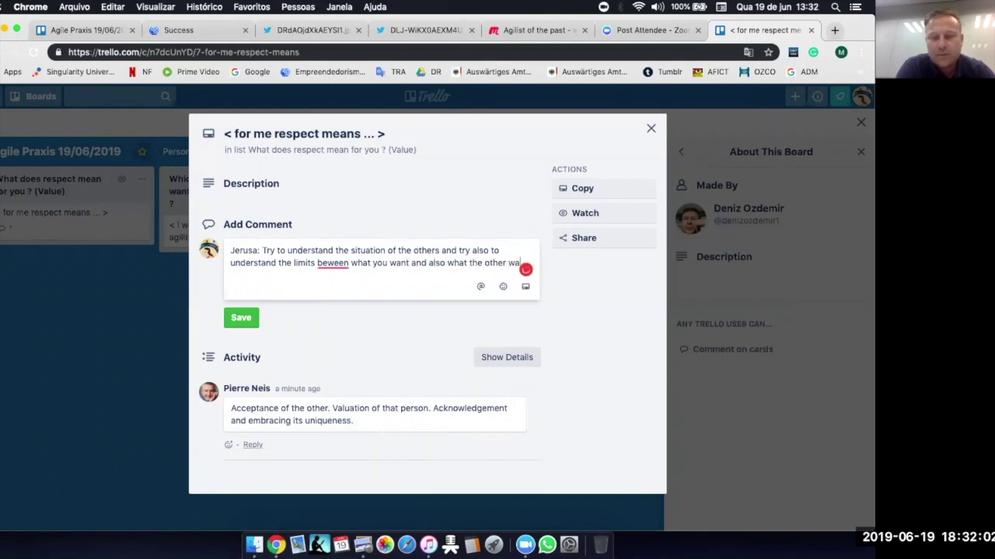
pyautogui.write('nt...')
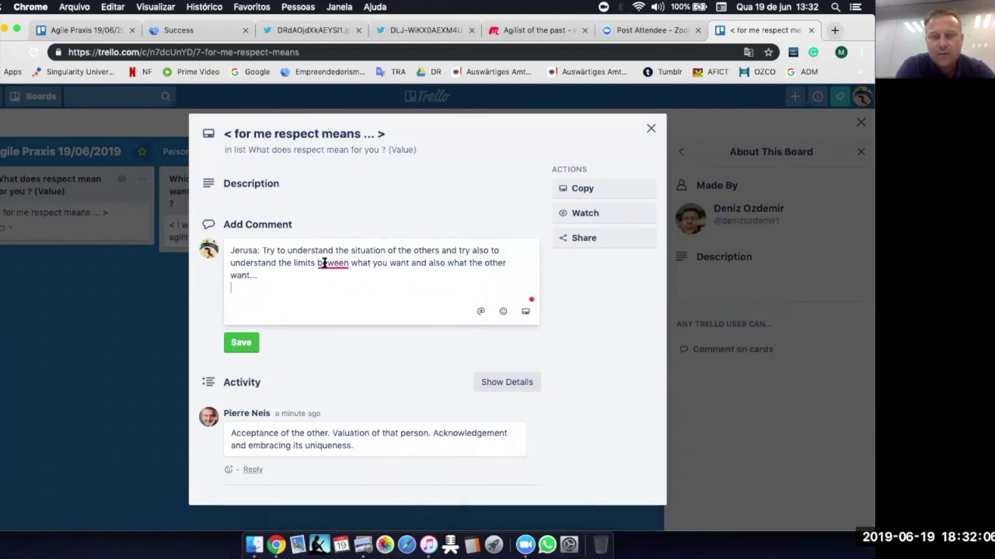
# Step: Correct the misspelled "beween" to "between" using the spelling suggestion and save the comment
pyautogui.moveTo(326, 262)
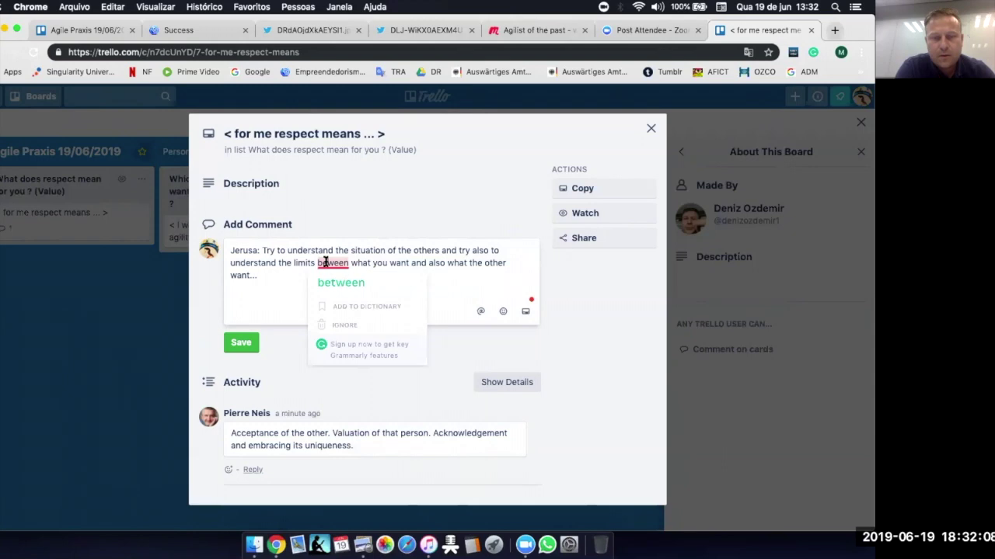
pyautogui.click(341, 282)
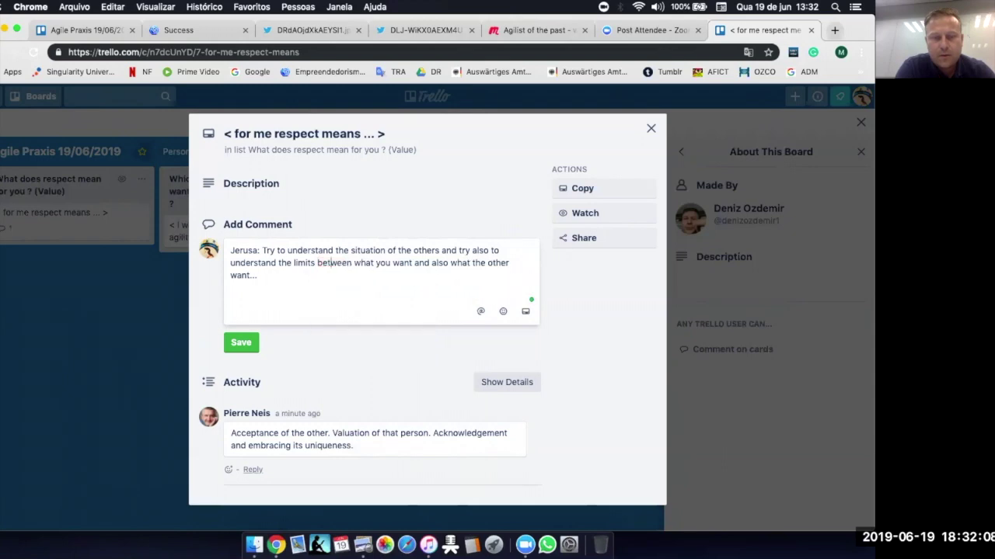
pyautogui.click(241, 342)
# Step: Read through the comments in the respect card's activity and switch to the "The Respect Game" slide in Preview
pyautogui.scroll(-2, 264, 412)
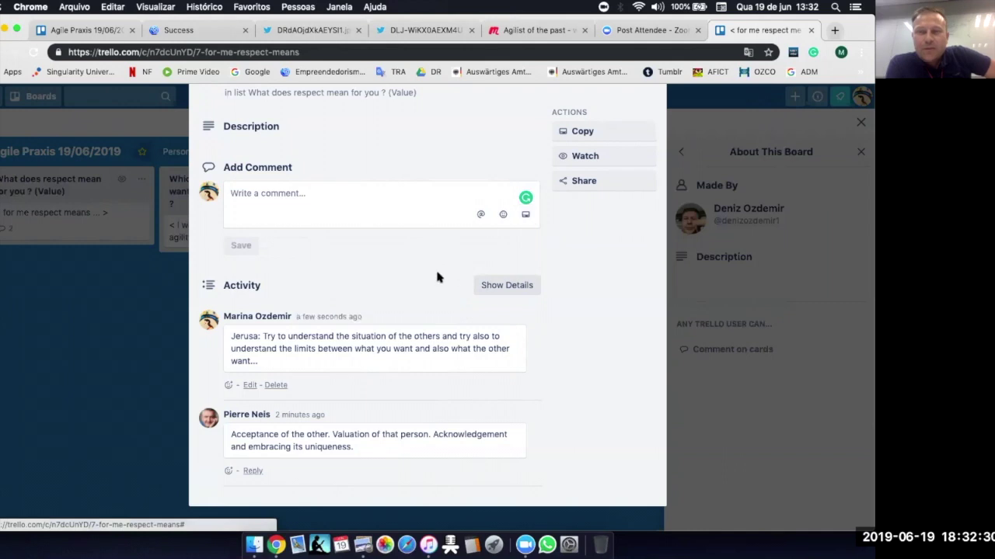
pyautogui.scroll(-1, 437, 277)
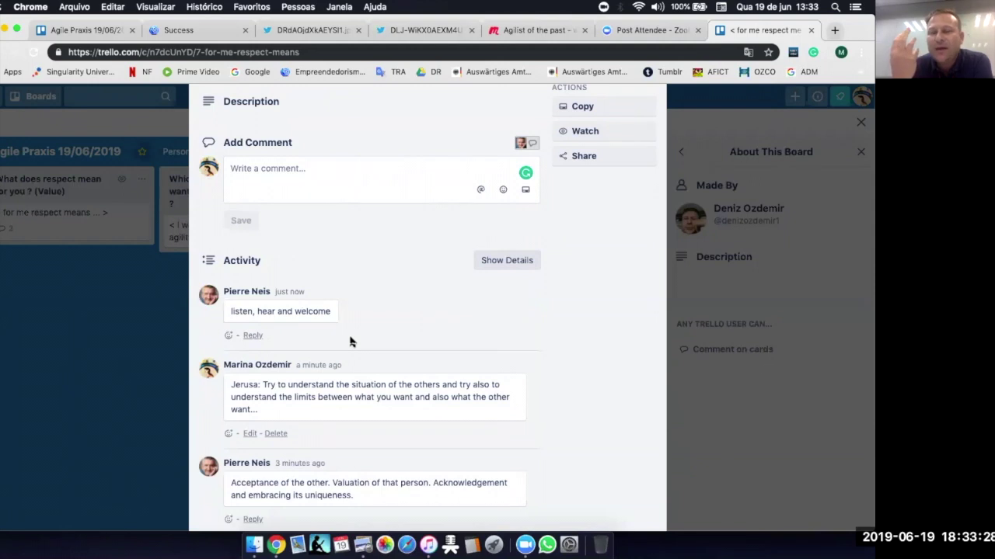
pyautogui.scroll(-2, 350, 342)
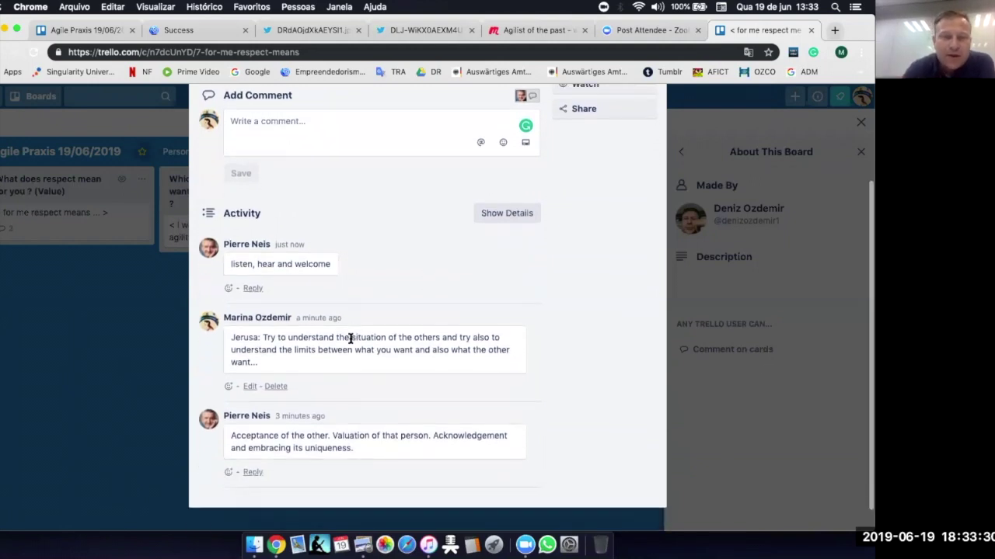
pyautogui.scroll(1, 349, 339)
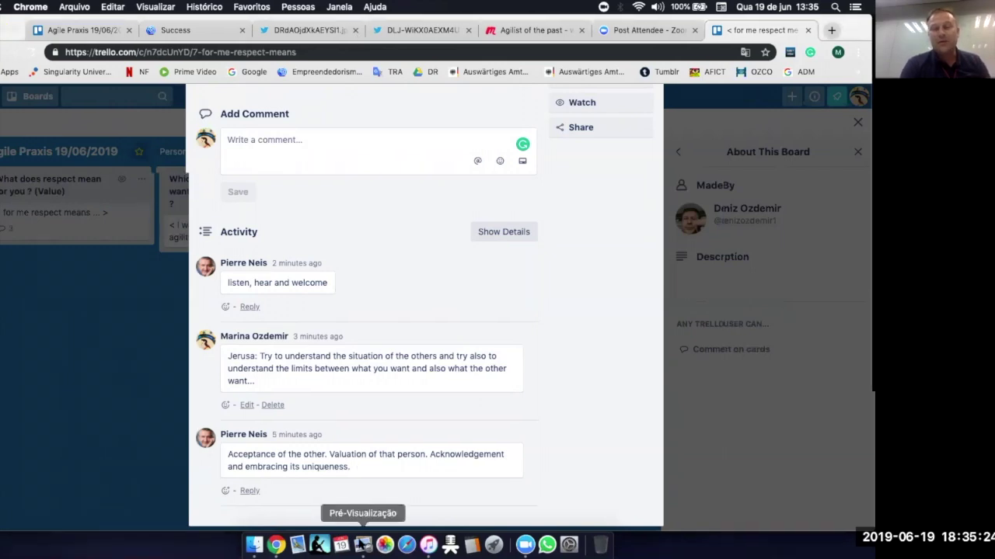
pyautogui.click(363, 544)
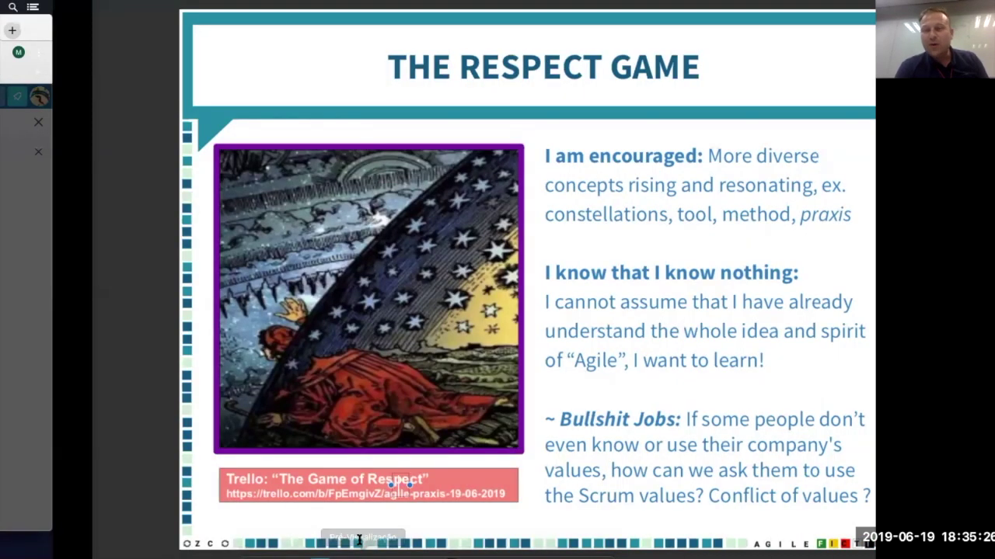
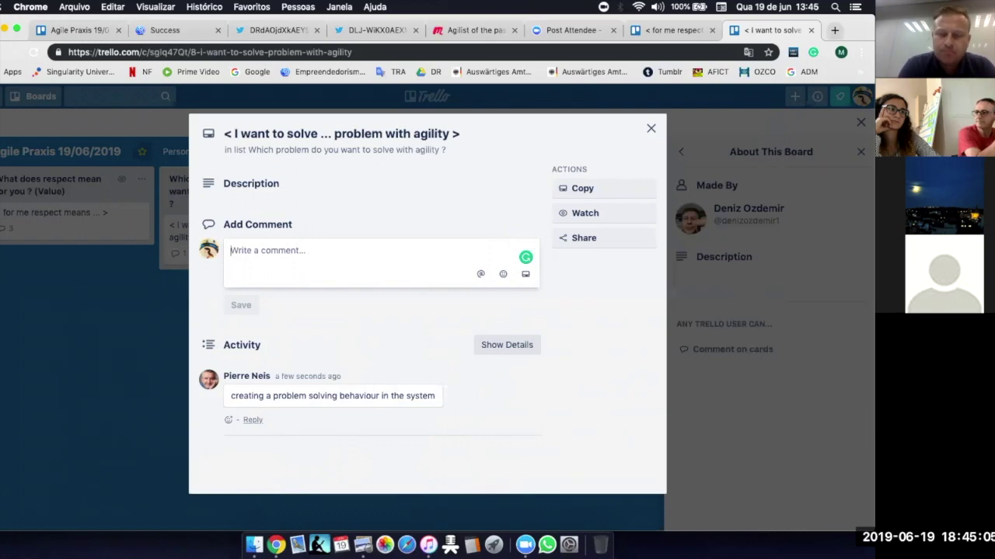
# Step: Write the comment "Improve the way we look things ... and solve the problemas more easily ..." on the agility problem card
pyautogui.write('Improve')
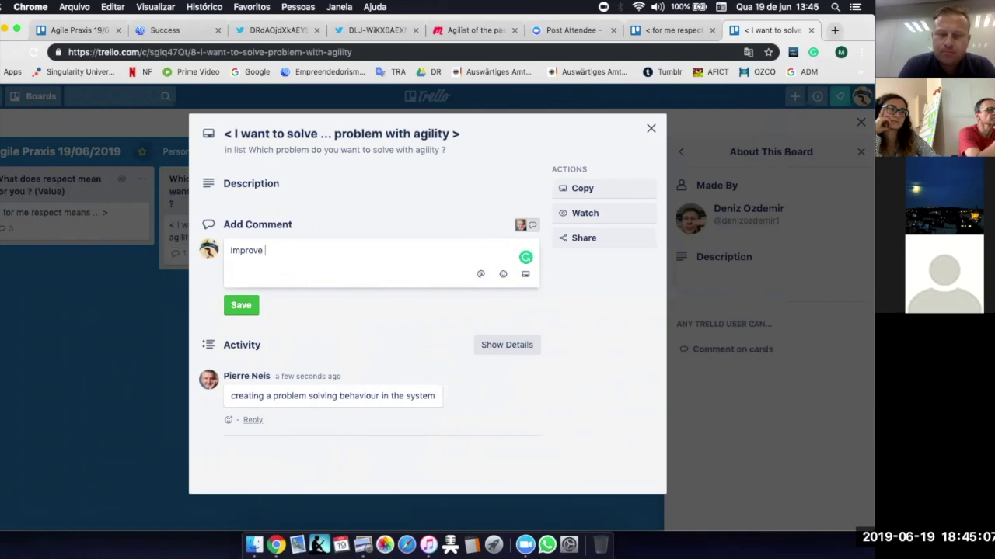
pyautogui.write(' the way we look')
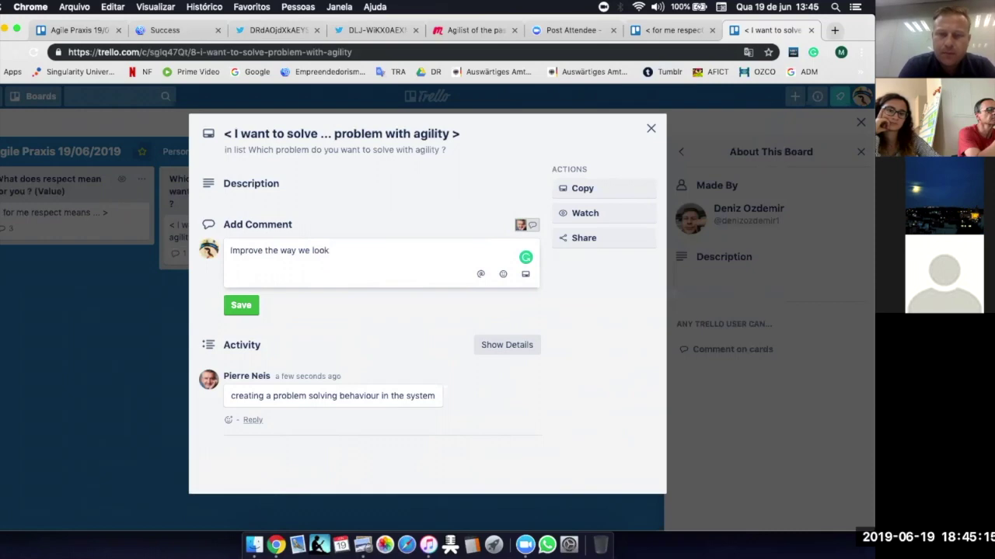
pyautogui.write('a')
pyautogui.press('BackSpace')
pyautogui.write('things ...')
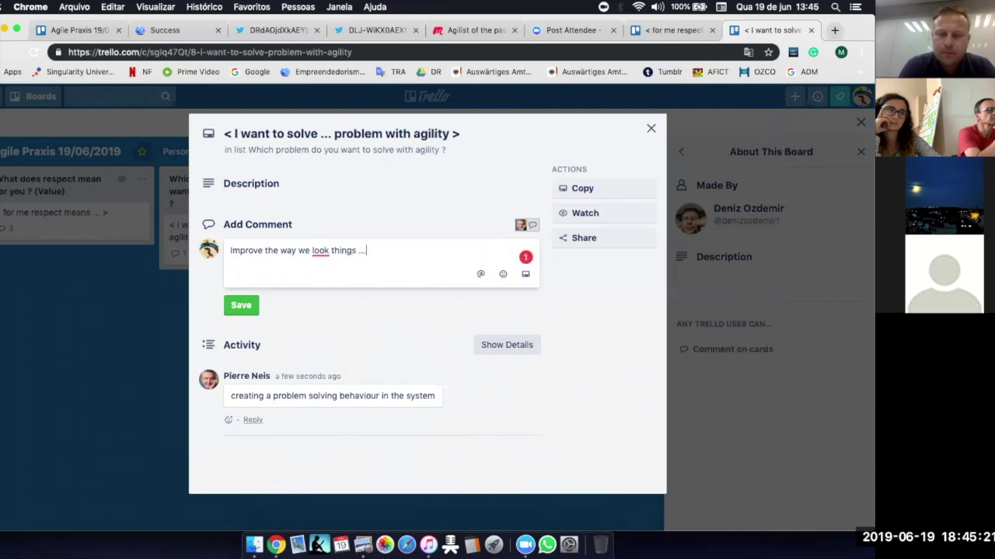
pyautogui.write(' and solve the problemas n')
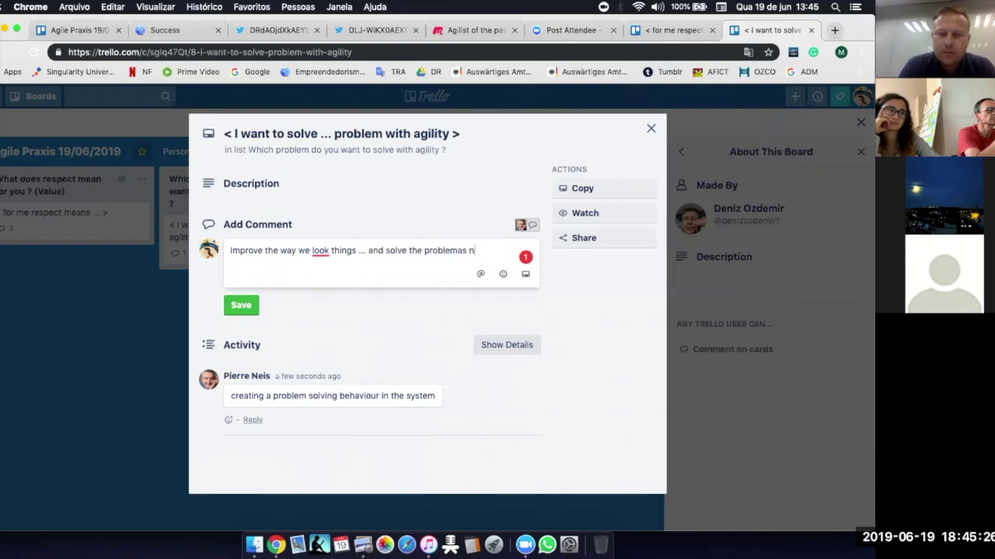
pyautogui.press('BackSpace')
pyautogui.write('more easi')
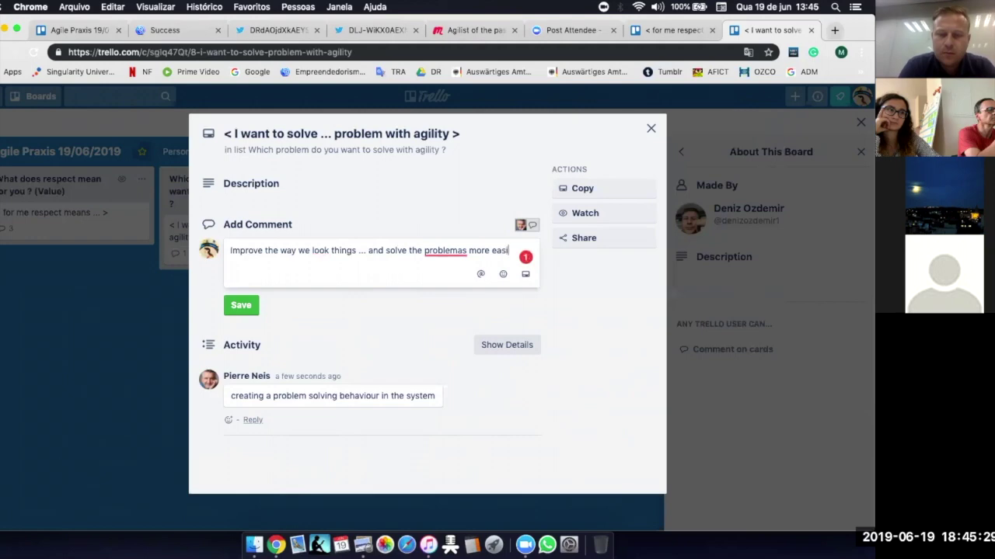
pyautogui.write('ly ...')
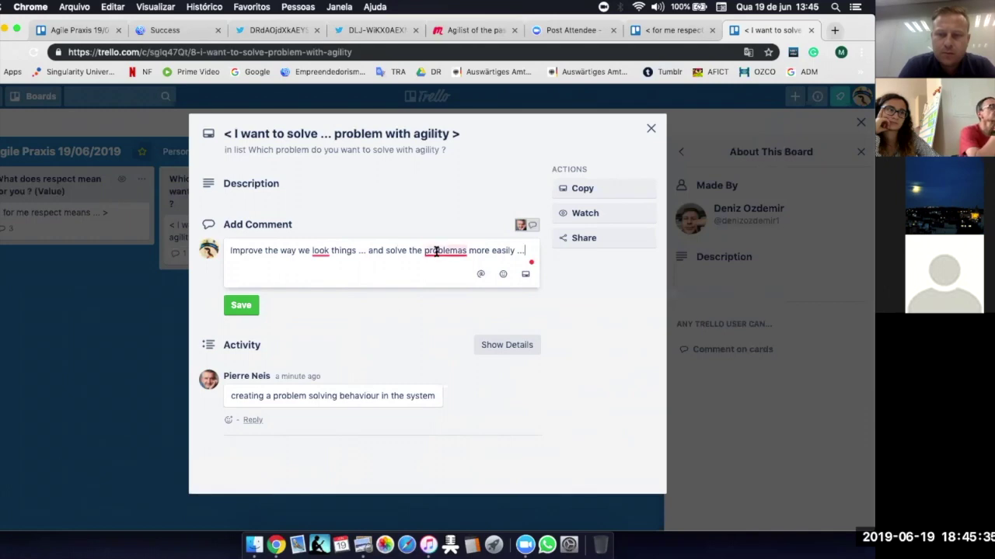
# Step: Apply the suggested corrections in the comment draft, changing "problemas" to "problems" and "look" to "look at"
pyautogui.moveTo(436, 250)
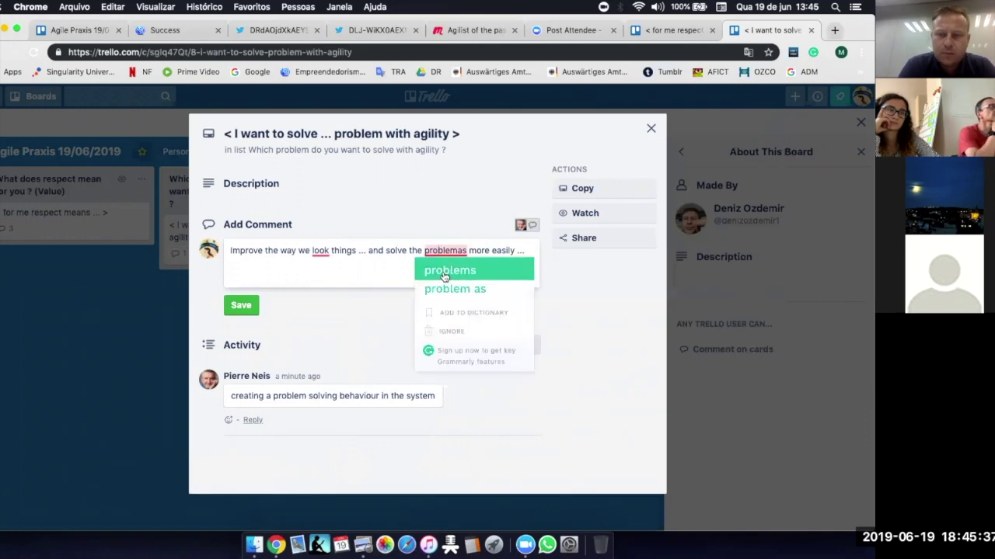
pyautogui.click(444, 270)
pyautogui.moveTo(324, 250)
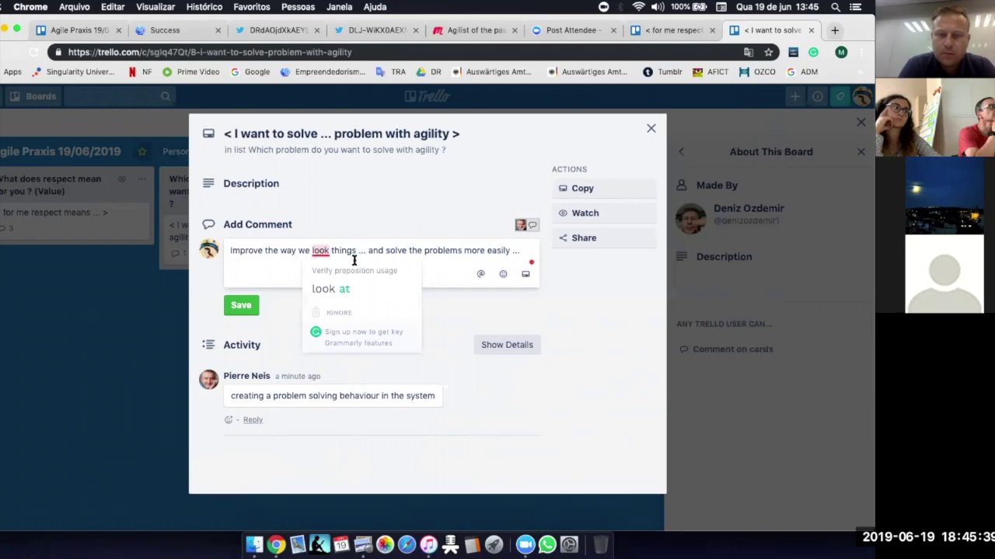
pyautogui.click(330, 287)
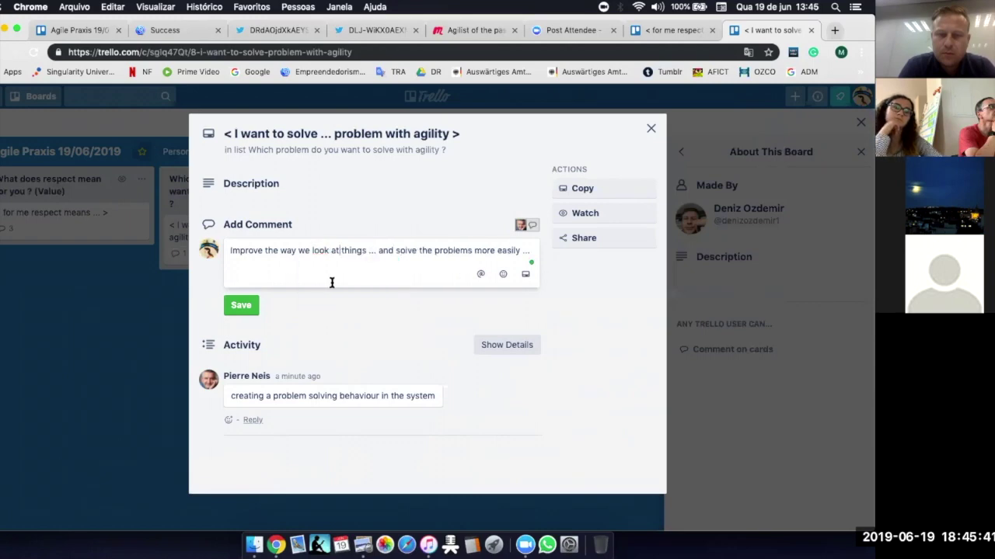
pyautogui.click(528, 250)
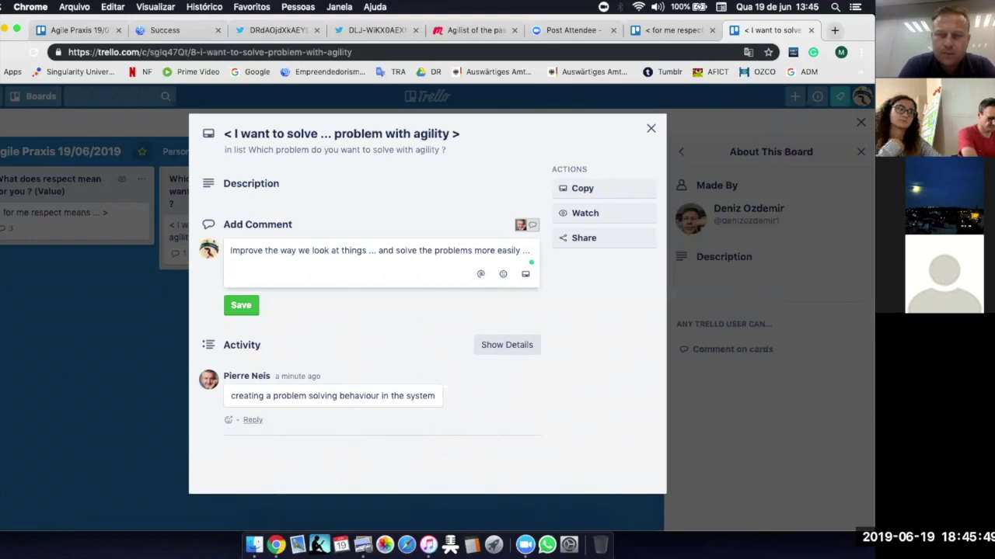
# Step: Extend the comment draft on the agility problem card with "and opening room to make things more humanized"
pyautogui.write('and o')
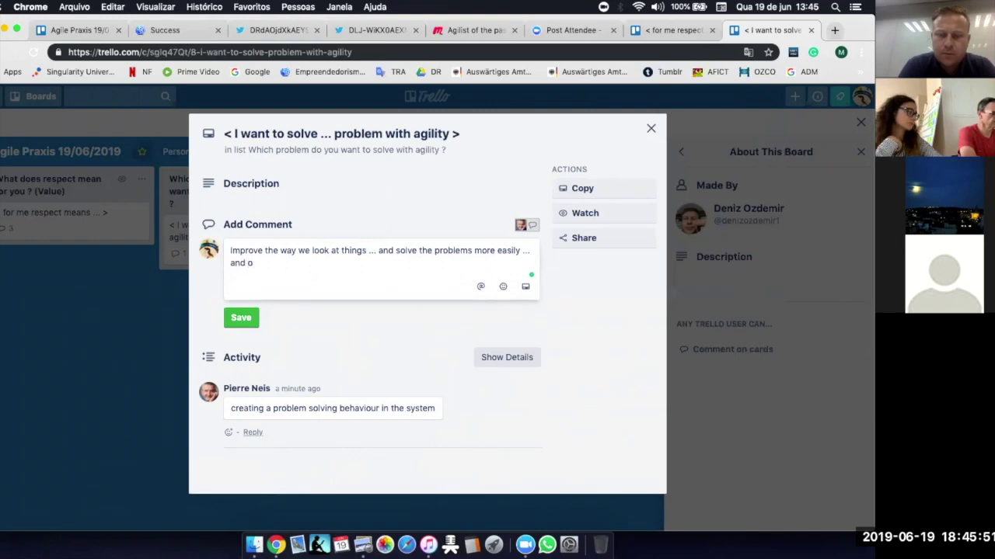
pyautogui.write('pening room ')
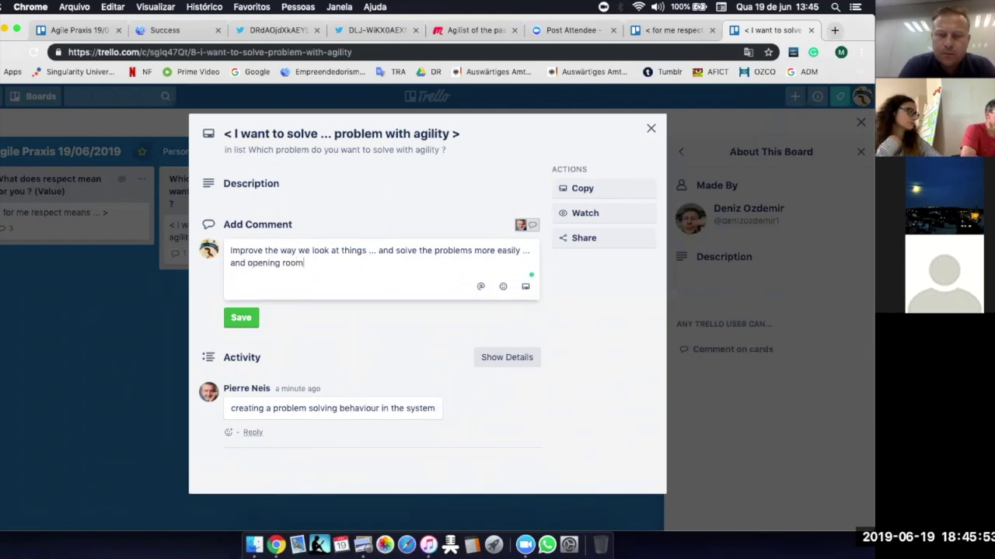
pyautogui.write('to')
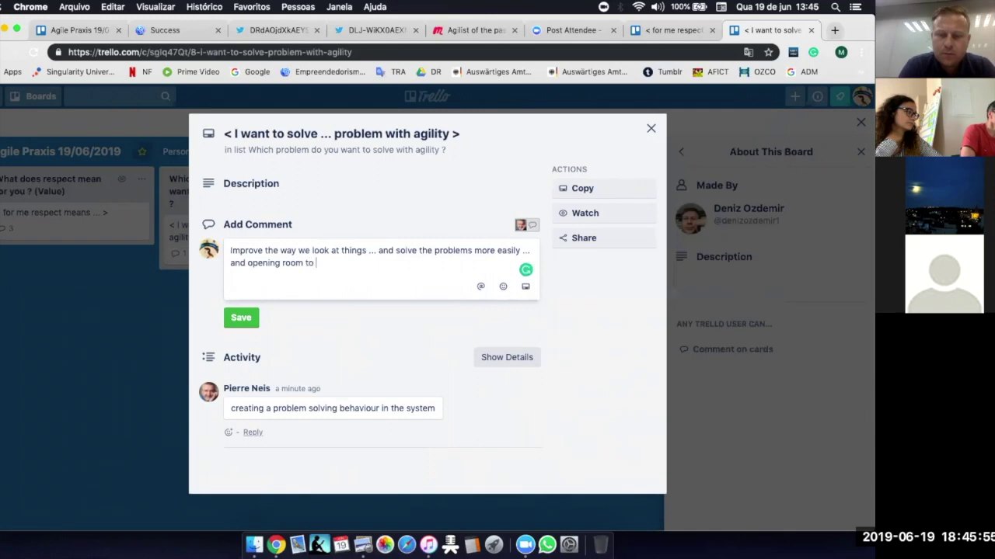
pyautogui.write(' b')
pyautogui.press('BackSpace')
pyautogui.write('make thin')
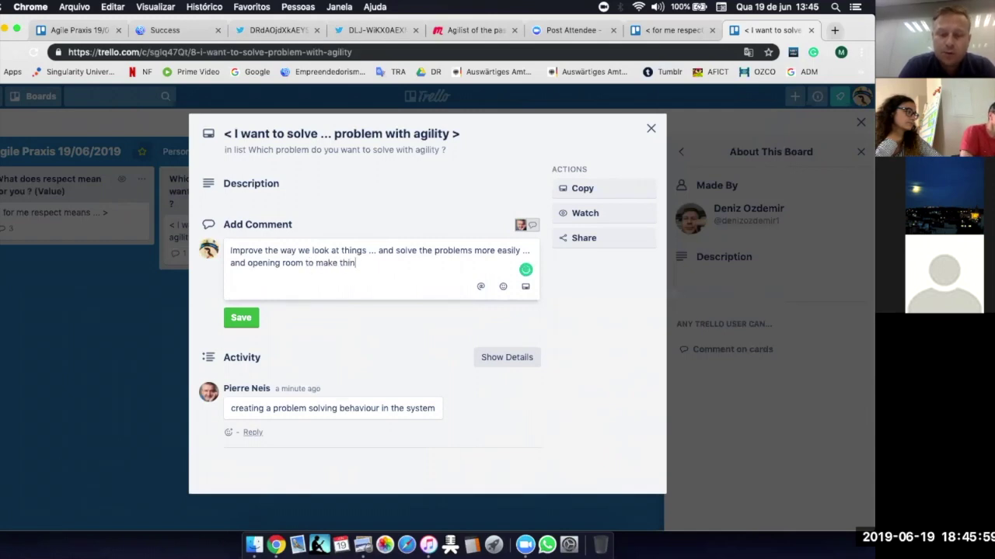
pyautogui.write('gs more huma')
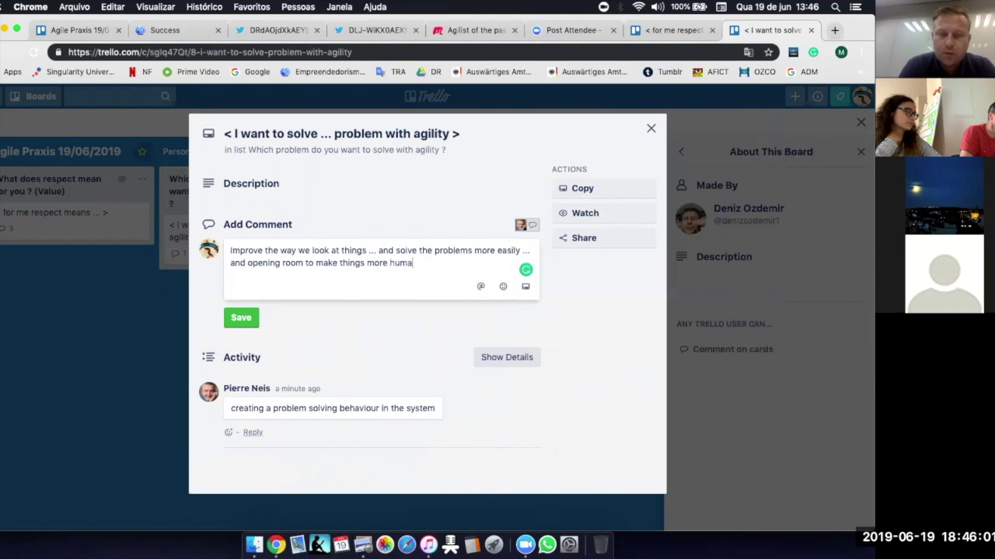
pyautogui.write('nized')
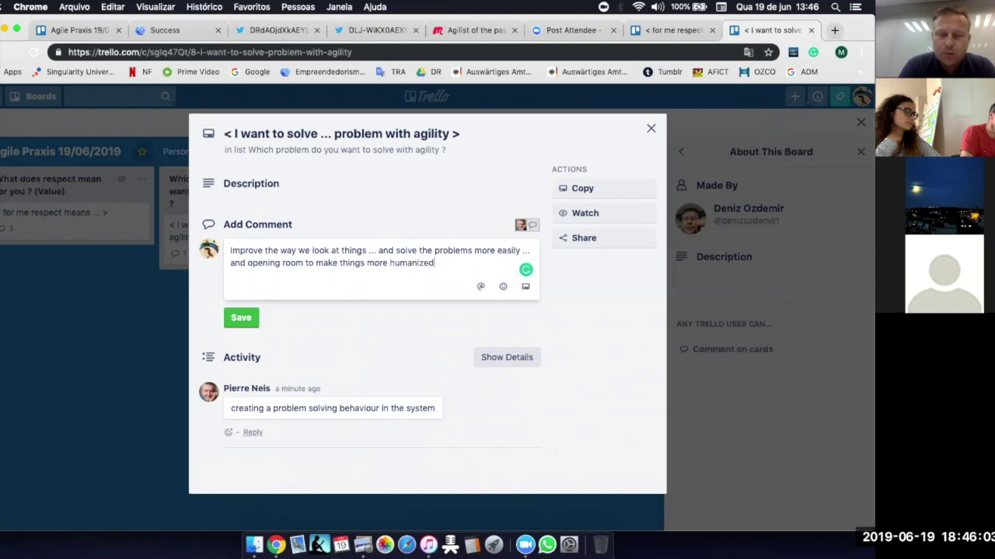
# Step: Continue the comment draft with ", prioritize human relations more then processes, frameworks, ..."
pyautogui.write(', prioriti')
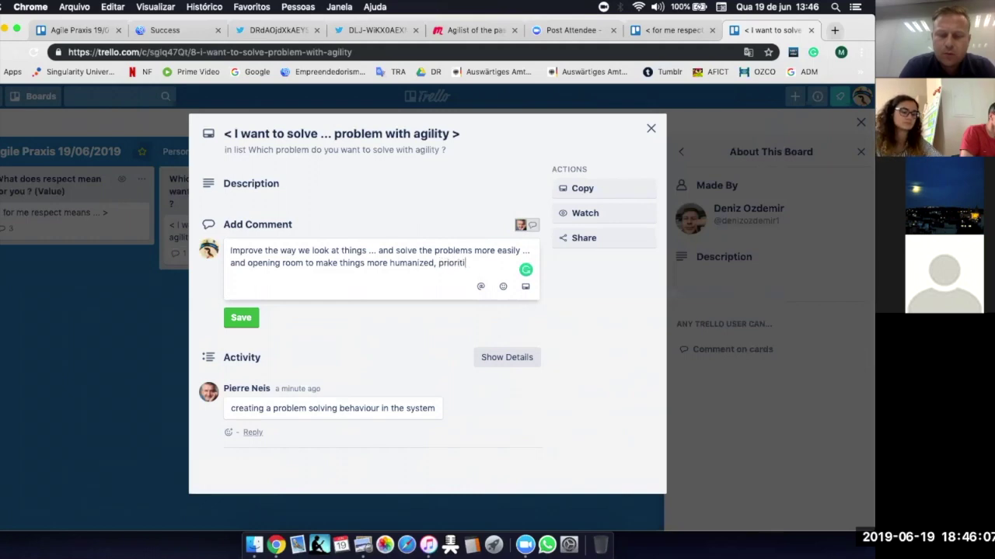
pyautogui.write('ze humas')
pyautogui.press('BackSpace')
pyautogui.write('n relationas')
pyautogui.press('BackSpace')
pyautogui.press('BackSpace')
pyautogui.press('BackSpace')
pyautogui.write('s more then ')
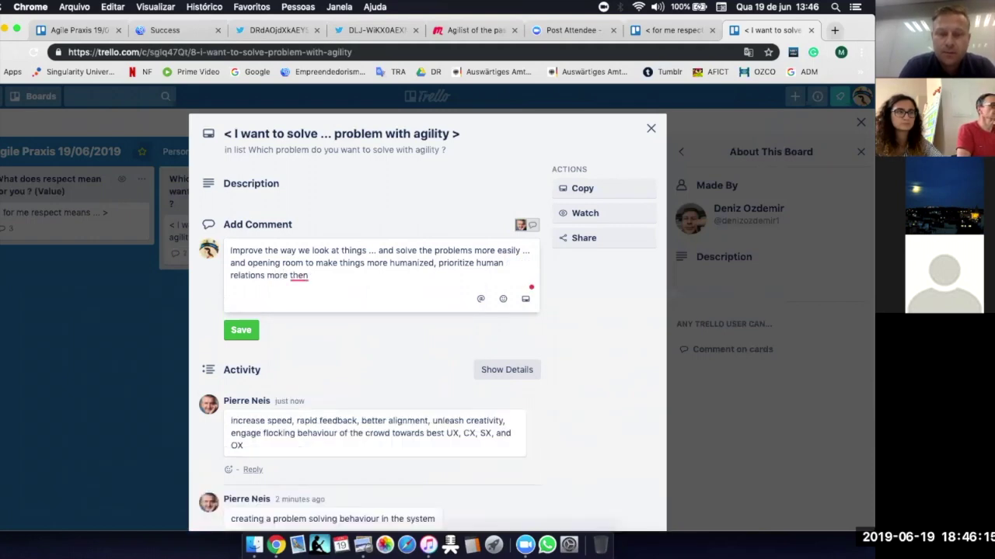
pyautogui.write('process')
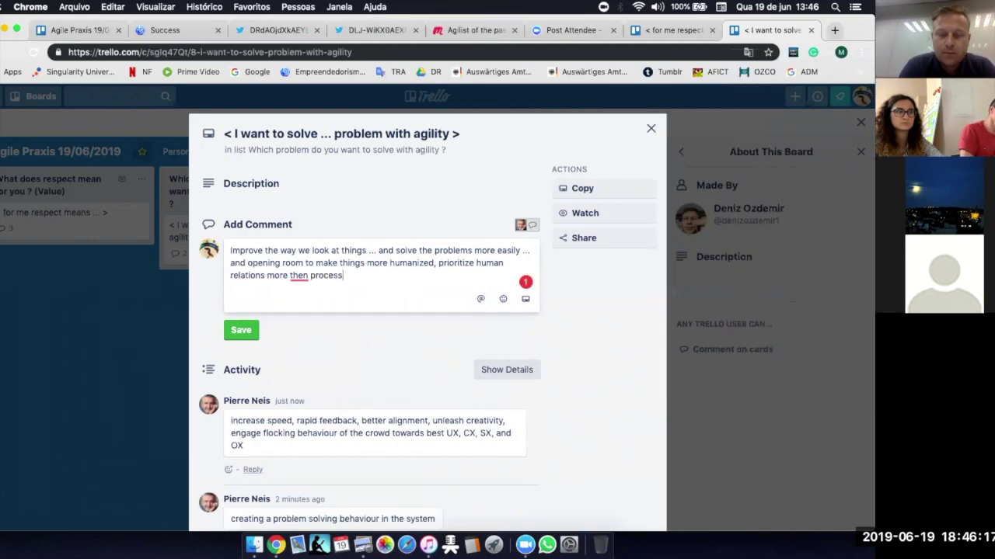
pyautogui.write('es, frameworks, ')
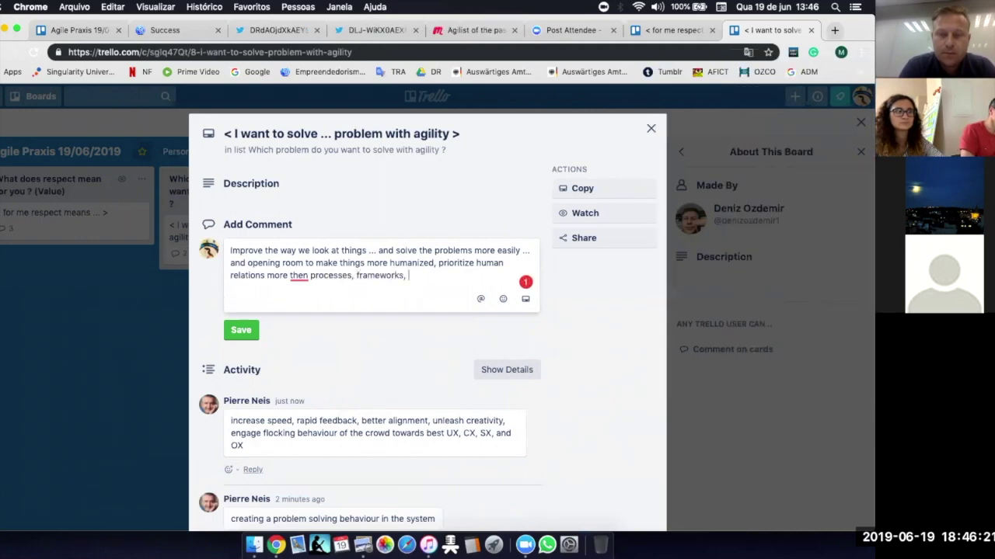
pyautogui.write('...')
# Step: Replace "then" with the suggested word "than" in the comment draft and save the comment
pyautogui.scroll(-1, 529, 225)
pyautogui.scroll(1, 529, 224)
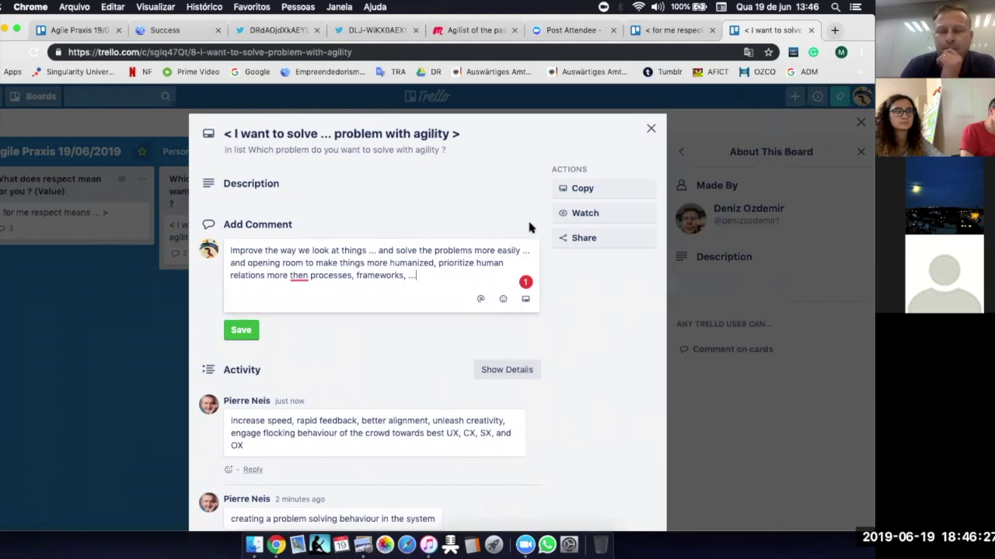
pyautogui.click(296, 275)
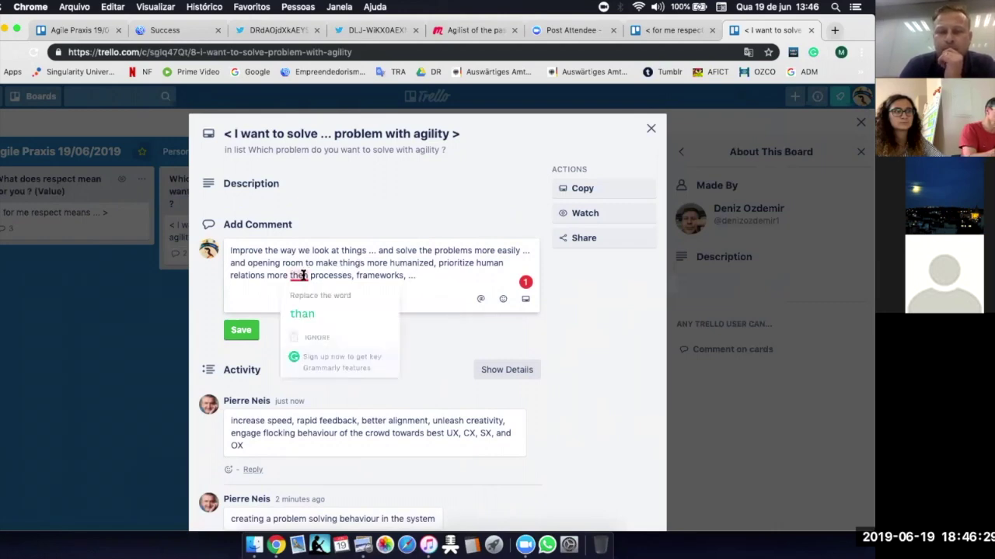
pyautogui.click(301, 307)
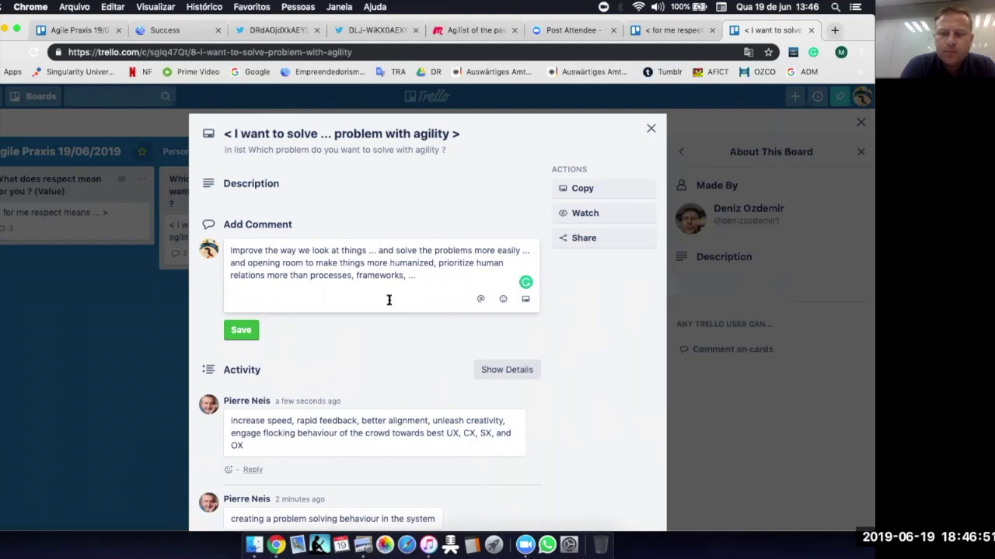
pyautogui.click(240, 331)
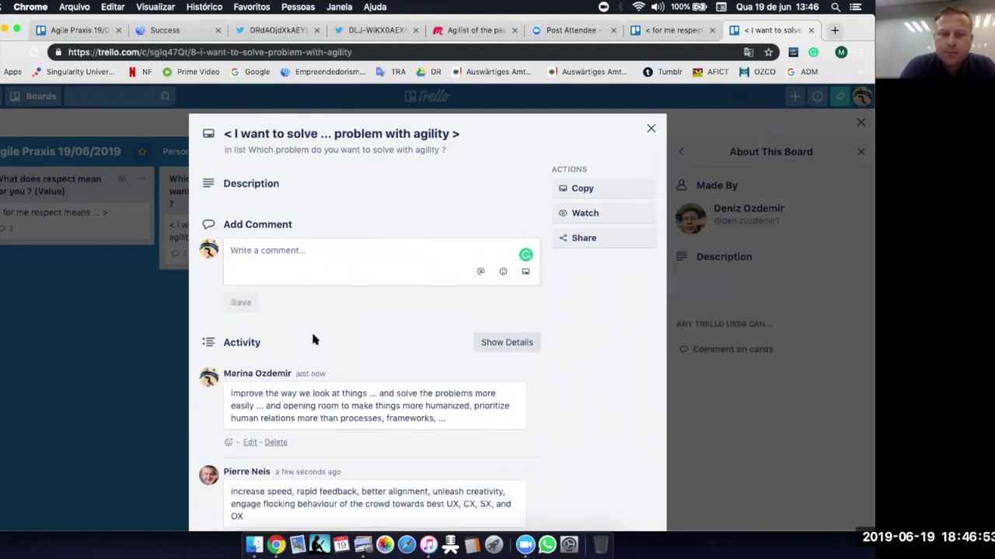
# Step: Read through the comments in the agility problem card's activity and switch to the presentation slides in Preview
pyautogui.scroll(-4, 317, 340)
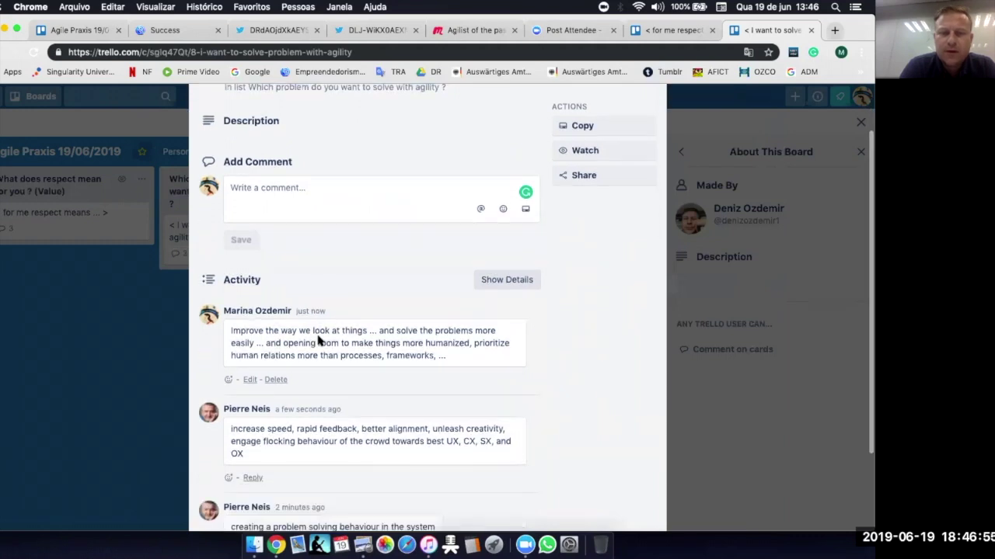
pyautogui.scroll(-2, 317, 340)
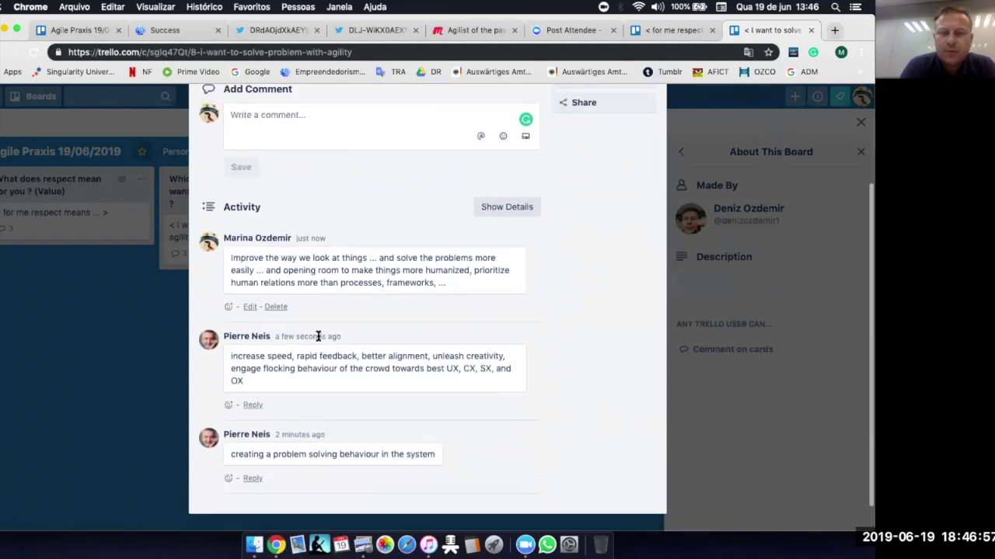
pyautogui.scroll(1, 317, 336)
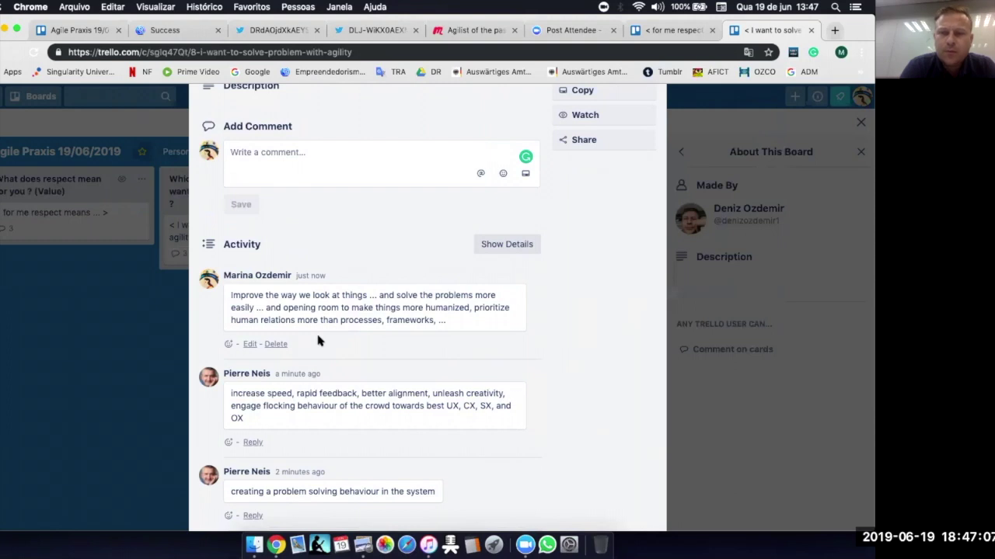
pyautogui.scroll(-2, 316, 334)
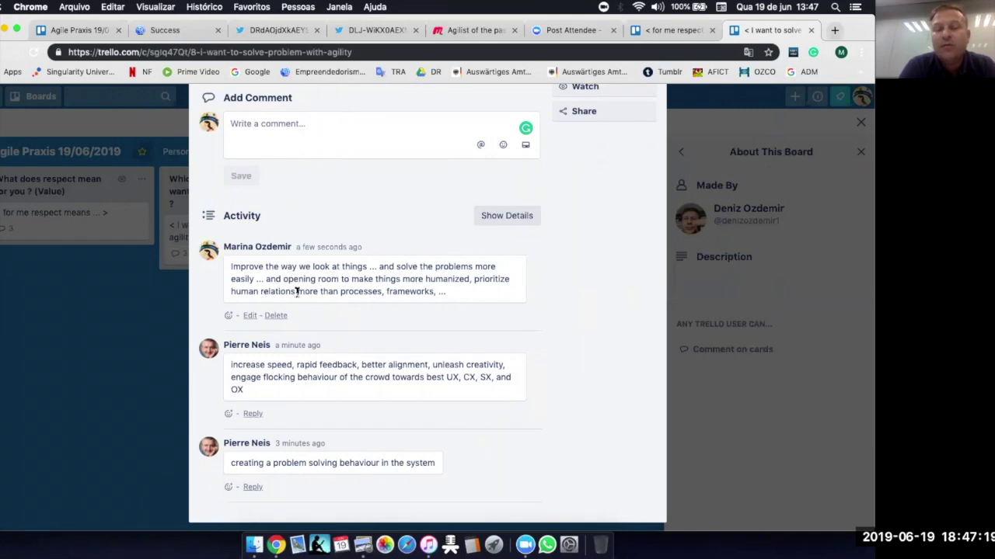
pyautogui.scroll(-1, 353, 292)
pyautogui.scroll(-1, 354, 292)
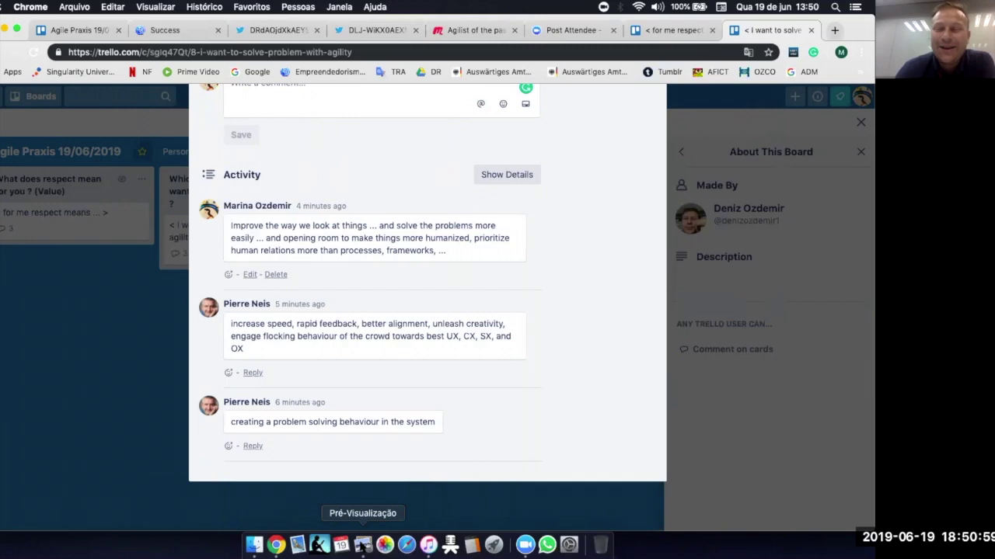
pyautogui.click(362, 544)
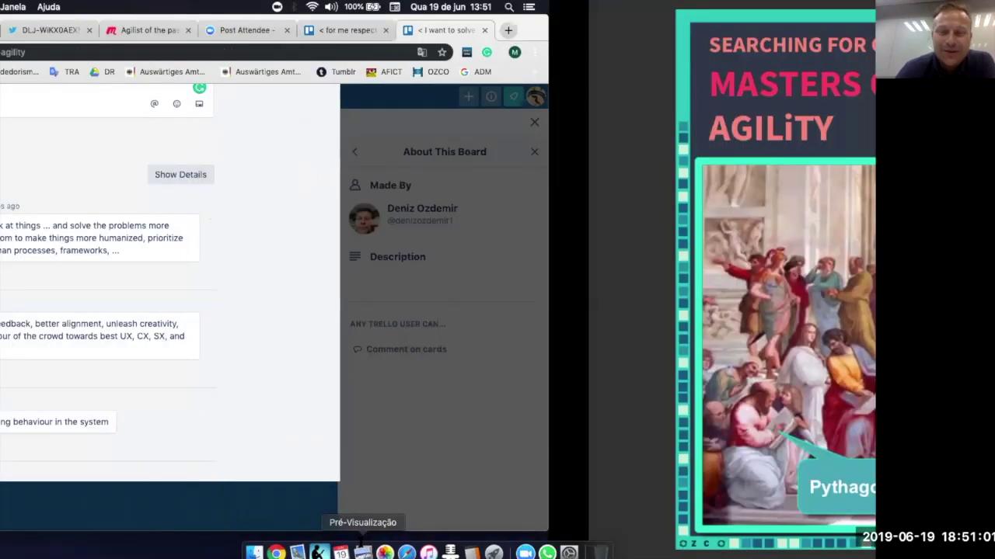